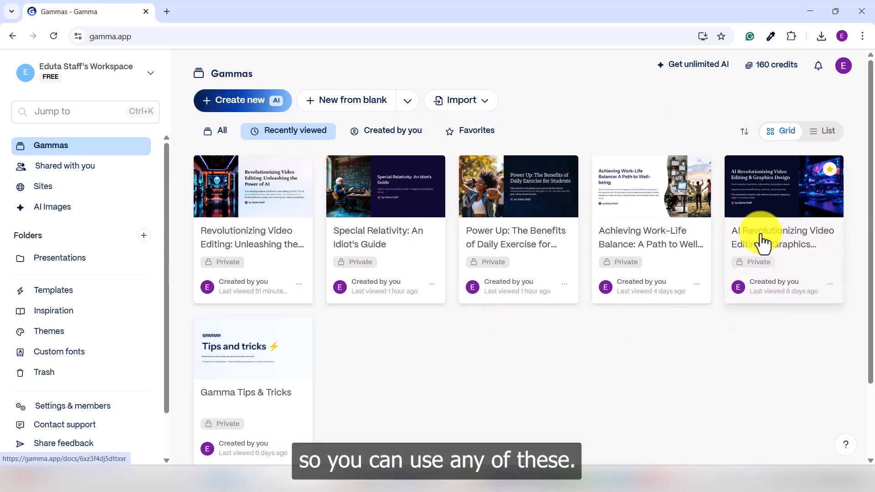
Step: Open the "AI Revolutionizing Video Editing & Graphics Design" presentation and add a blank card after its first card
{"action": "left_click", "coordinate": [780, 248], "text": "ctrl"}
{"action": "left_click", "coordinate": [221, 10]}
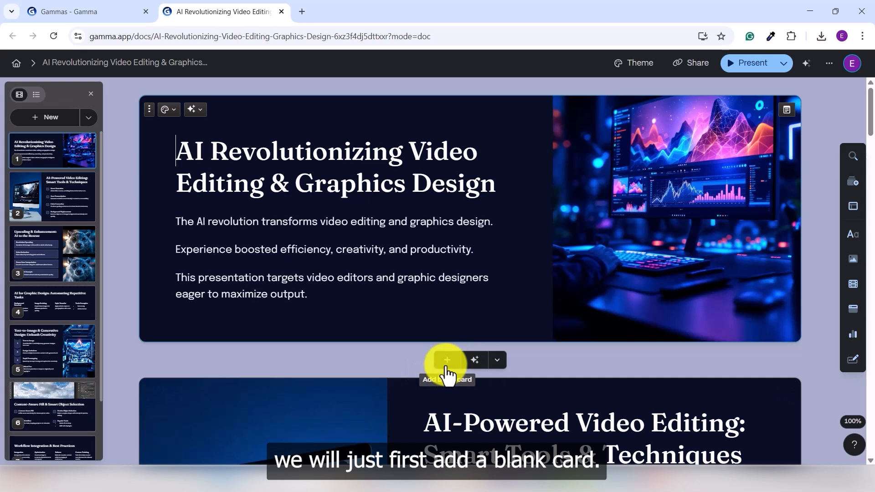
{"action": "left_click", "coordinate": [447, 362]}
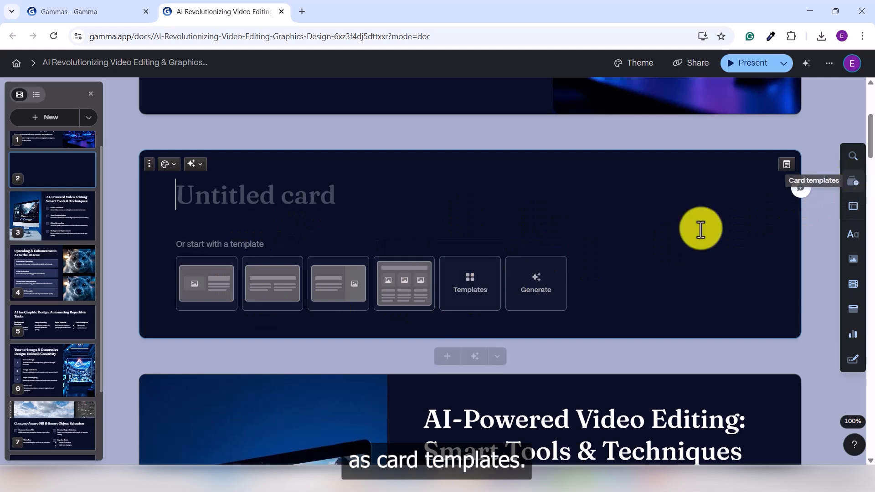
Step: Look through the available card templates, including images, charts and data, embeds and miscellaneous layouts
{"action": "left_click", "coordinate": [855, 185]}
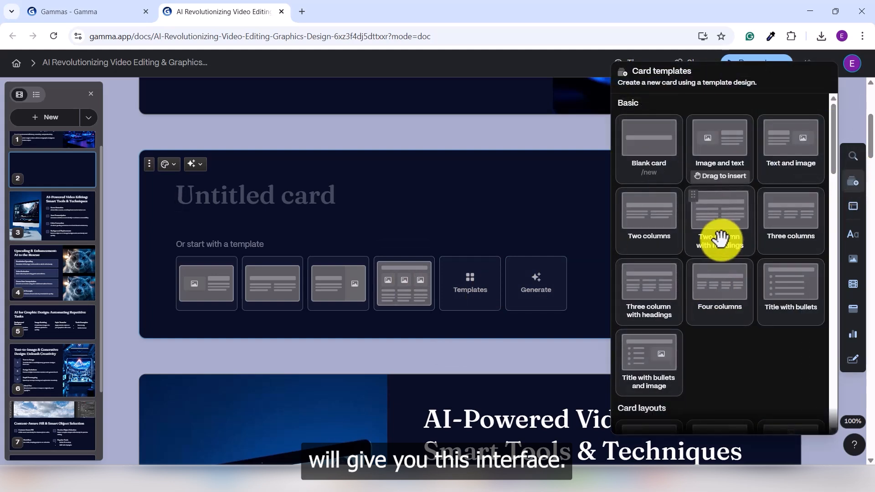
{"action": "scroll", "coordinate": [721, 238], "scroll_direction": "down", "scroll_amount": 9}
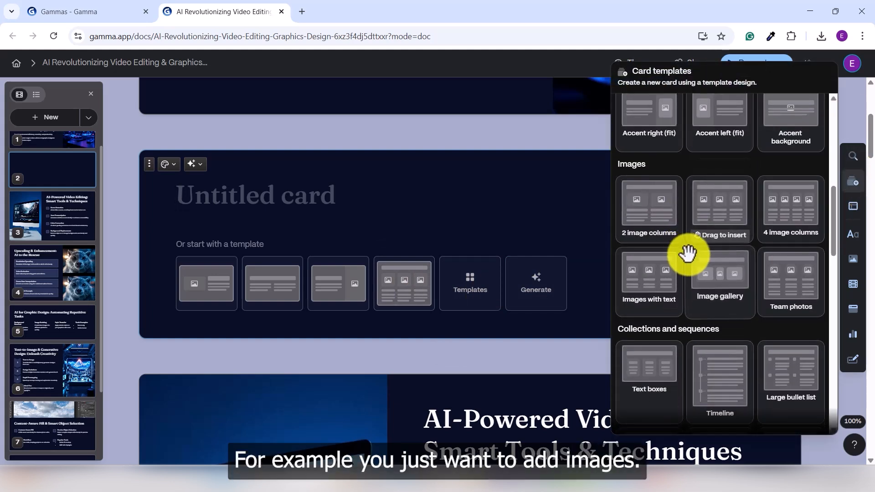
{"action": "scroll", "coordinate": [688, 253], "scroll_direction": "down", "scroll_amount": 10}
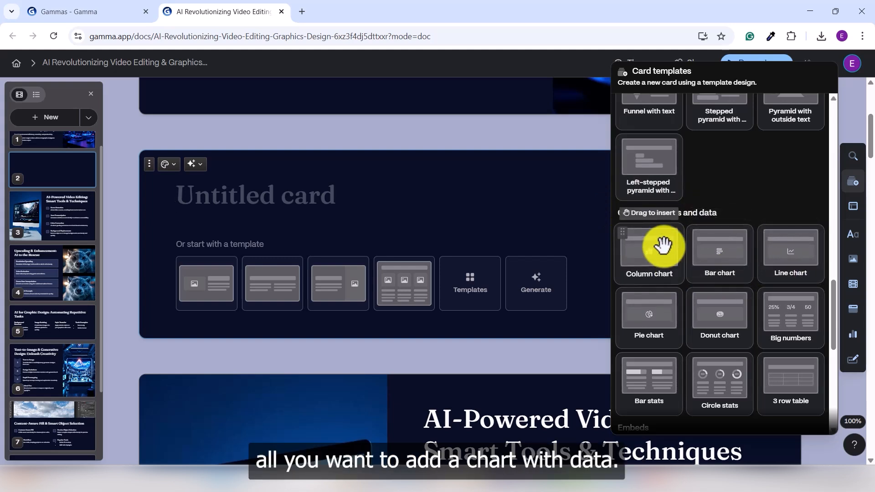
{"action": "scroll", "coordinate": [677, 267], "scroll_direction": "down", "scroll_amount": 3}
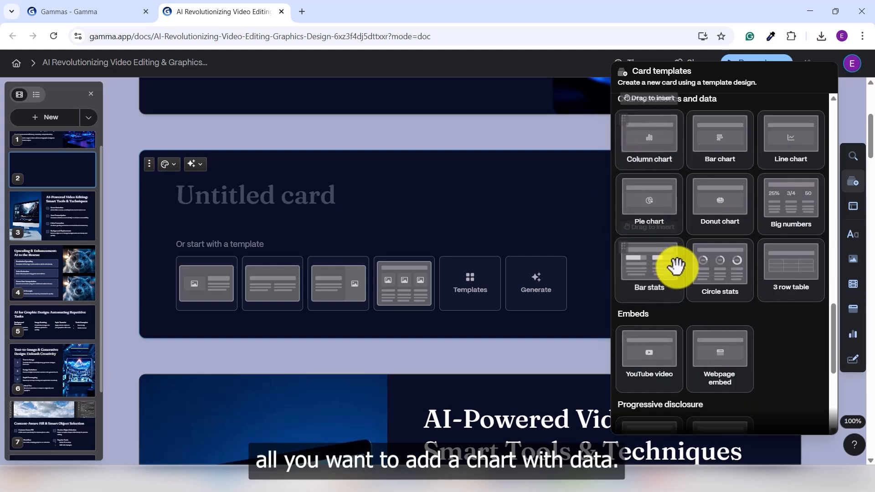
{"action": "scroll", "coordinate": [677, 267], "scroll_direction": "down", "scroll_amount": 3}
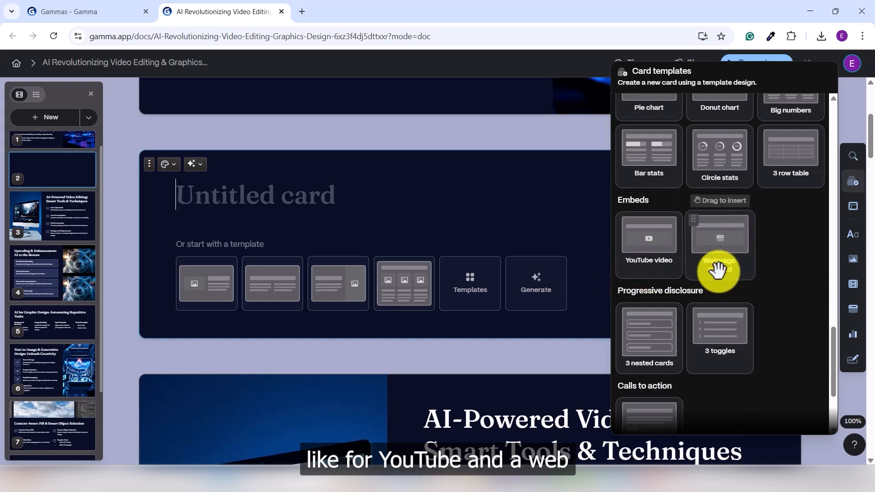
{"action": "scroll", "coordinate": [782, 274], "scroll_direction": "down", "scroll_amount": 3}
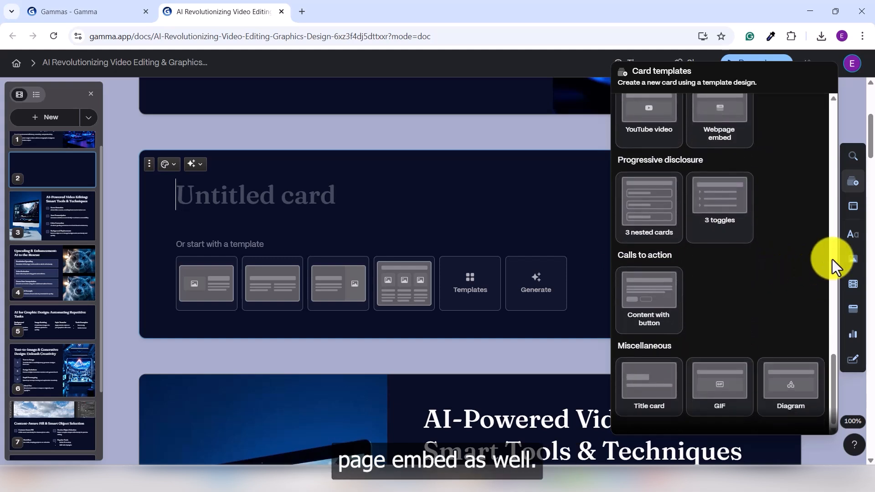
{"action": "left_click", "coordinate": [852, 182]}
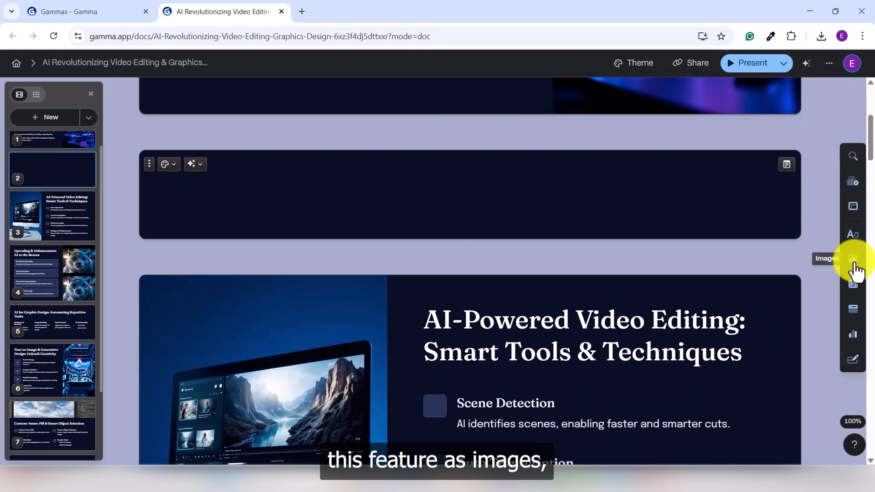
{"action": "left_click", "coordinate": [711, 207]}
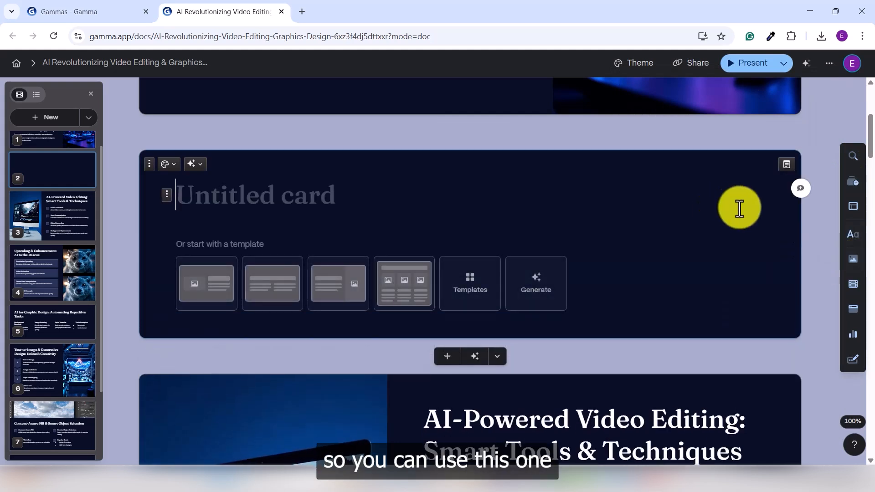
Step: Insert an uploaded image into the blank card using the file editing-7320126_1280.jpg
{"action": "left_click", "coordinate": [853, 265]}
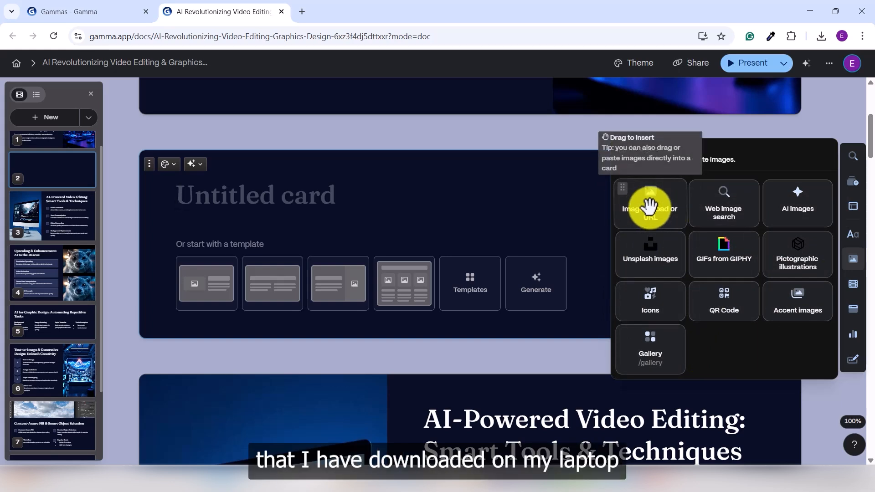
{"action": "left_click", "coordinate": [650, 206]}
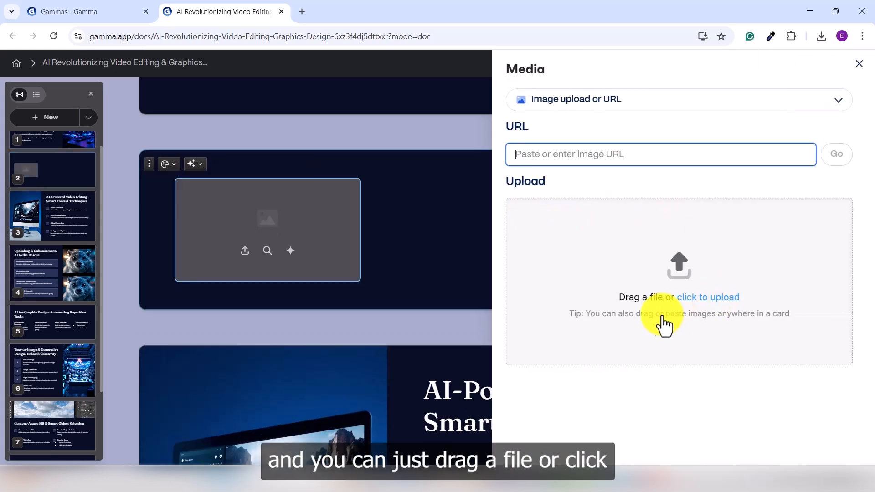
{"action": "left_click", "coordinate": [708, 306]}
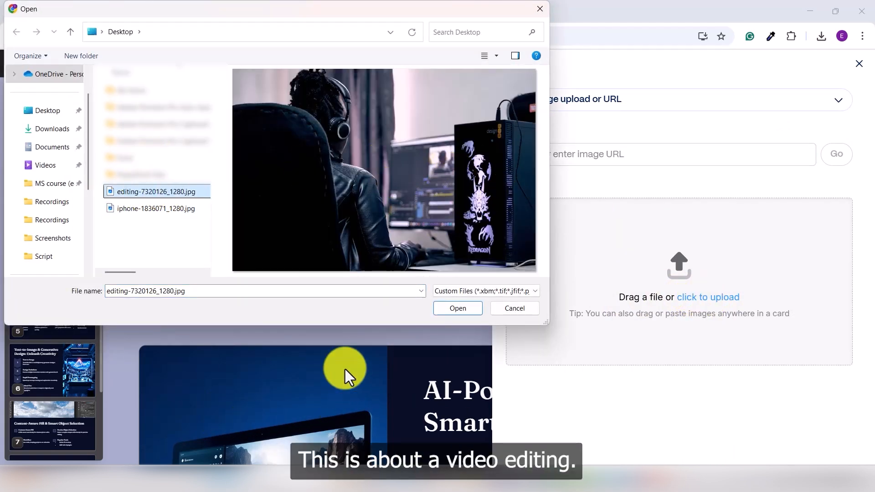
{"action": "left_click", "coordinate": [458, 309]}
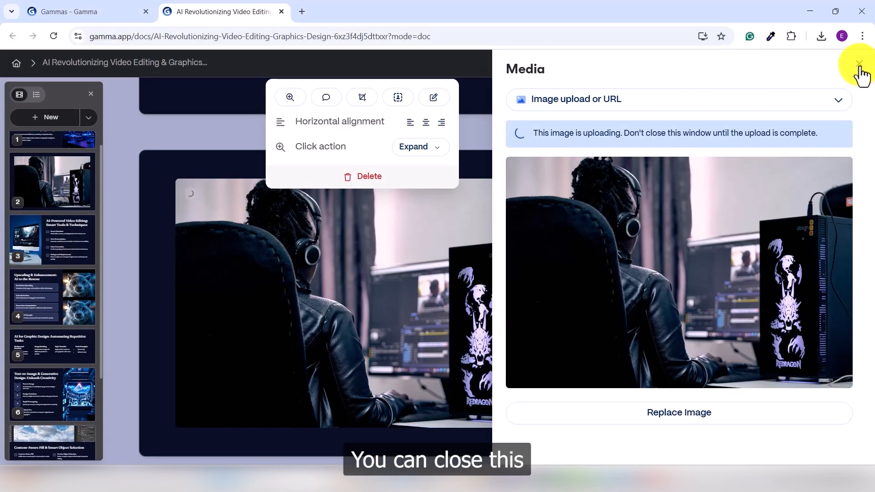
{"action": "left_click", "coordinate": [861, 67]}
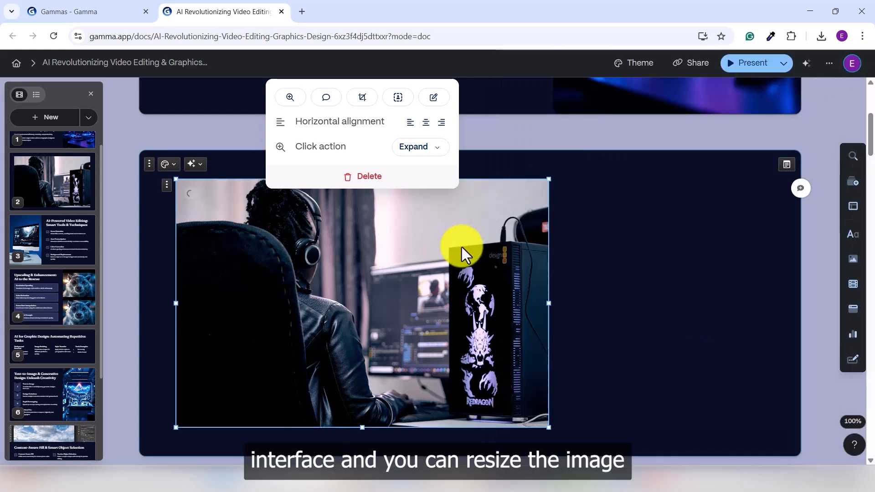
Step: Widen the uploaded image on the card and delete the empty column beside it
{"action": "left_click", "coordinate": [506, 302]}
{"action": "scroll", "coordinate": [559, 296], "scroll_direction": "down", "scroll_amount": 4}
{"action": "scroll", "coordinate": [625, 193], "scroll_direction": "up", "scroll_amount": 3}
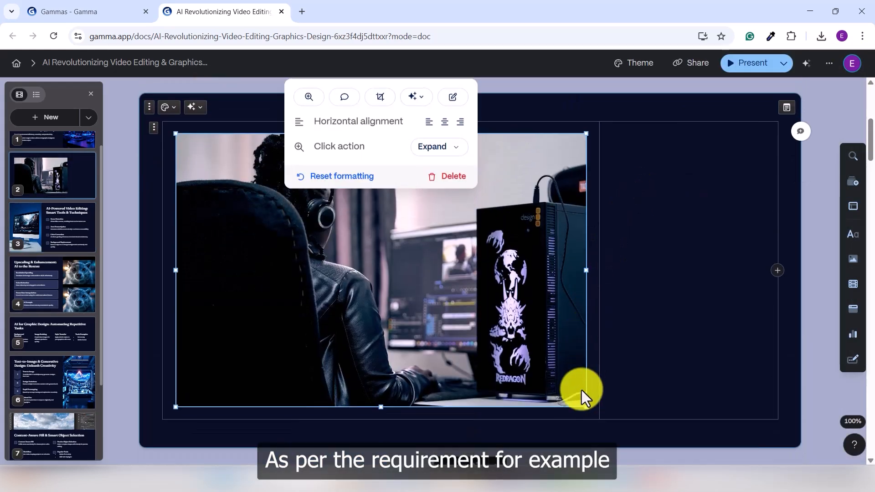
{"action": "left_click_drag", "start_coordinate": [584, 269], "coordinate": [672, 256]}
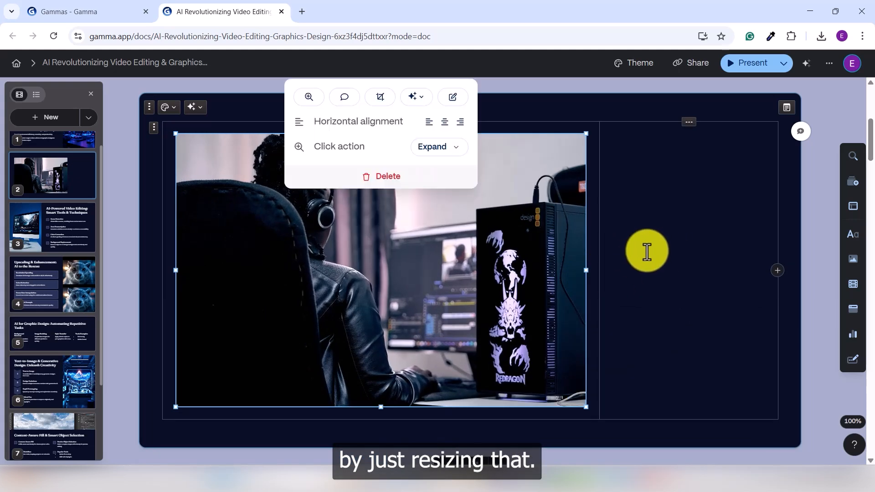
{"action": "left_click", "coordinate": [689, 122]}
{"action": "left_click", "coordinate": [755, 100]}
Step: Enlarge the image until it spans almost the full width of the card
{"action": "left_click", "coordinate": [531, 212]}
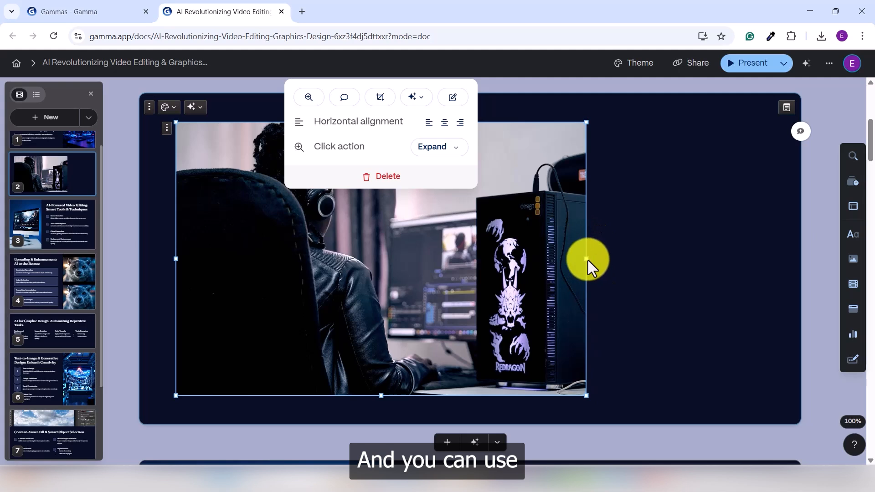
{"action": "left_click_drag", "start_coordinate": [584, 260], "coordinate": [729, 255]}
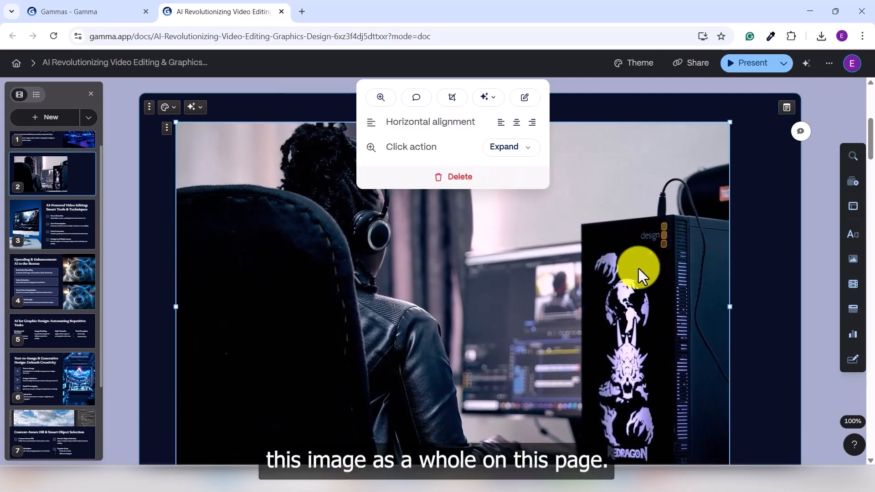
{"action": "scroll", "coordinate": [639, 269], "scroll_direction": "down", "scroll_amount": 3}
{"action": "scroll", "coordinate": [575, 235], "scroll_direction": "up", "scroll_amount": 4}
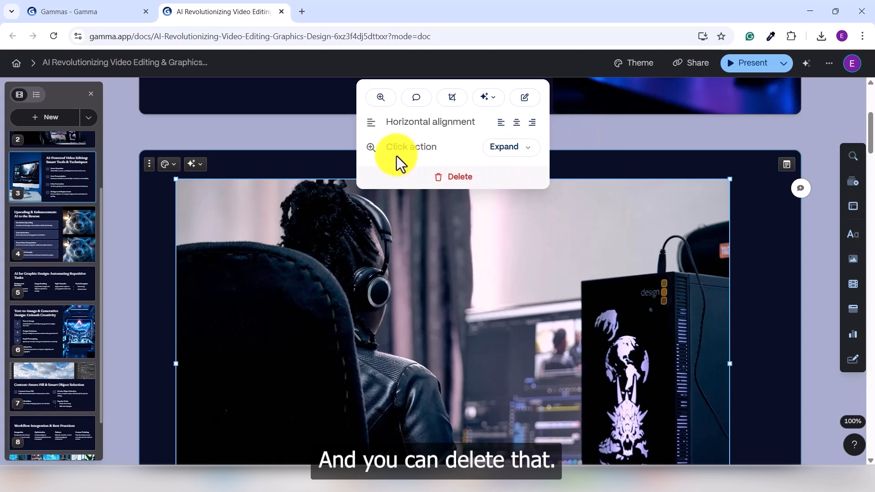
Step: Center the image horizontally on the card, comparing that with left alignment
{"action": "left_click", "coordinate": [519, 127]}
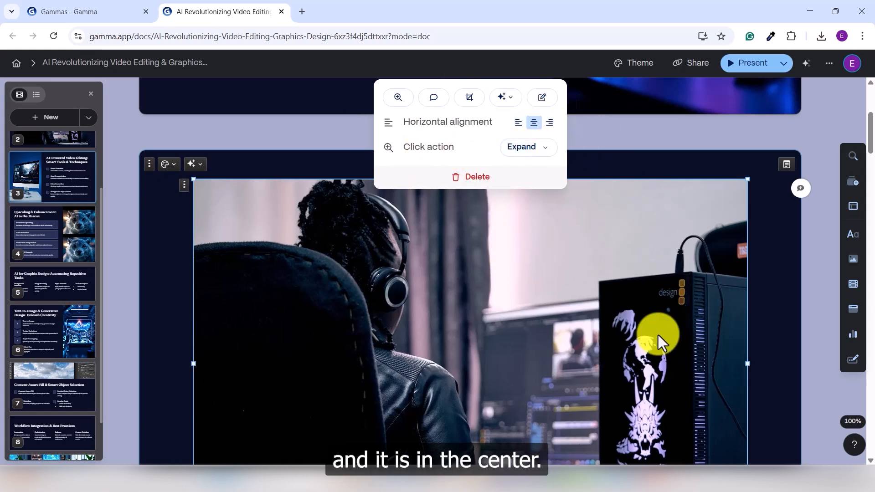
{"action": "scroll", "coordinate": [575, 310], "scroll_direction": "down", "scroll_amount": 2}
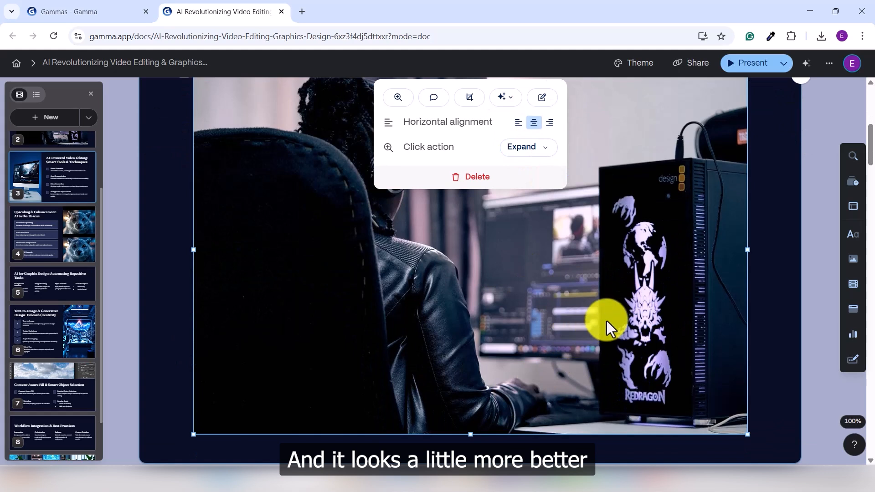
{"action": "left_click", "coordinate": [517, 124]}
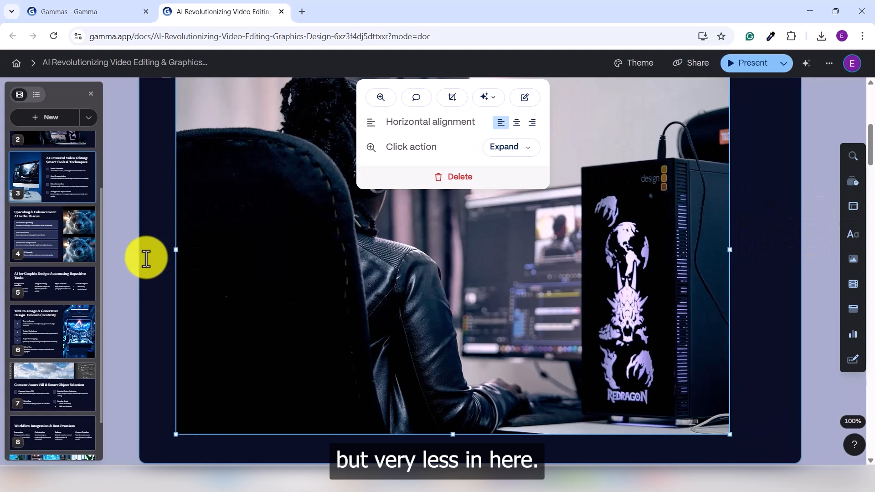
{"action": "left_click", "coordinate": [517, 124]}
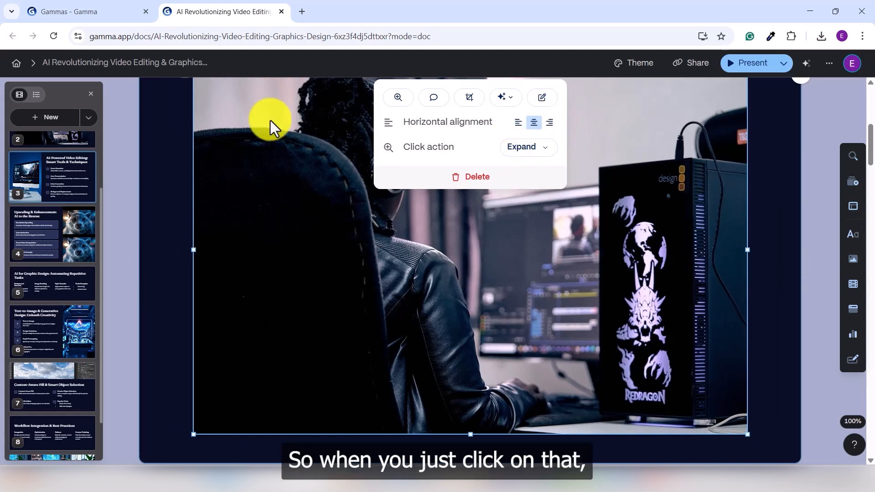
{"action": "scroll", "coordinate": [707, 220], "scroll_direction": "up", "scroll_amount": 2}
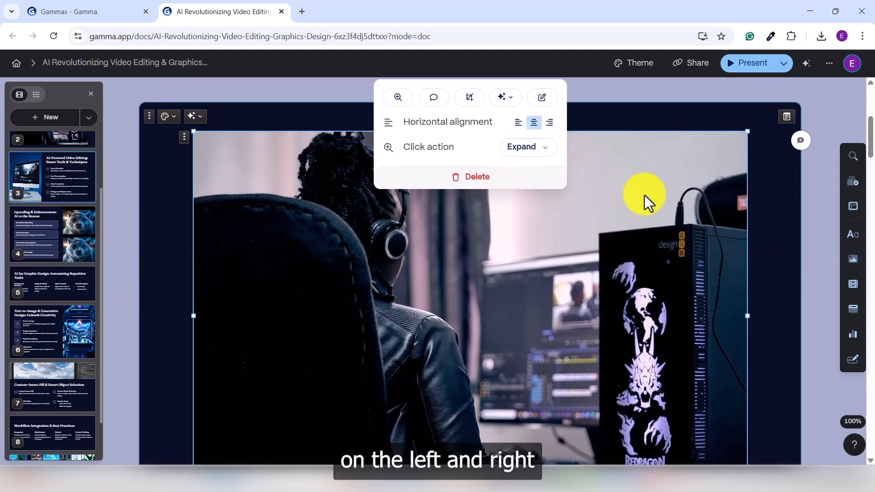
Step: Add a blank card below the image card and insert the YouTube video embed template into it
{"action": "scroll", "coordinate": [606, 222], "scroll_direction": "down", "scroll_amount": 5}
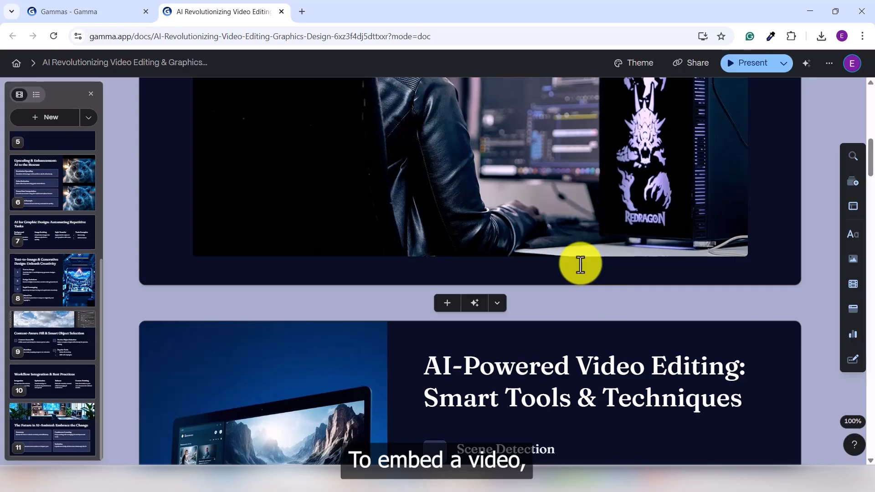
{"action": "left_click", "coordinate": [448, 304]}
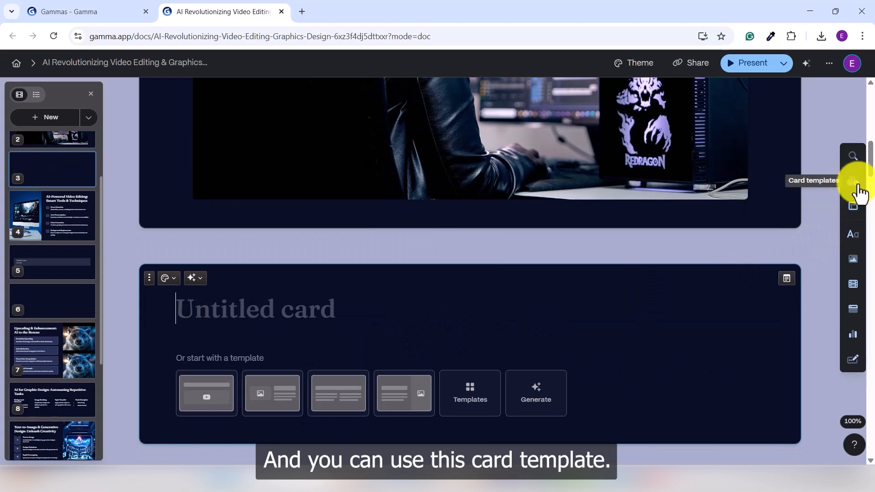
{"action": "left_click", "coordinate": [851, 187]}
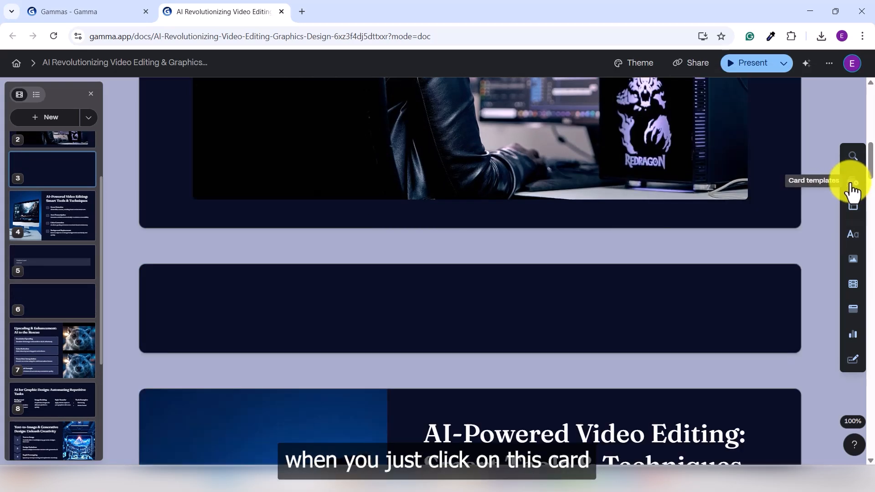
{"action": "left_click", "coordinate": [855, 187]}
{"action": "scroll", "coordinate": [670, 238], "scroll_direction": "down", "scroll_amount": 5}
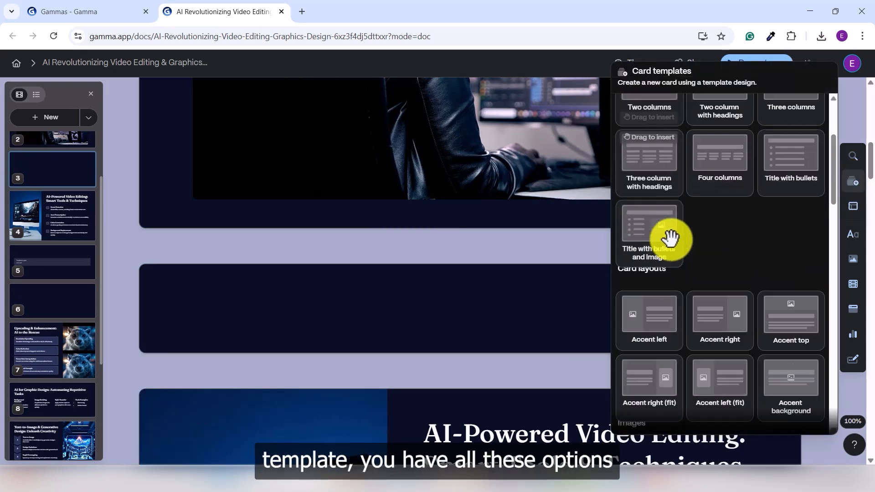
{"action": "scroll", "coordinate": [671, 241], "scroll_direction": "down", "scroll_amount": 7}
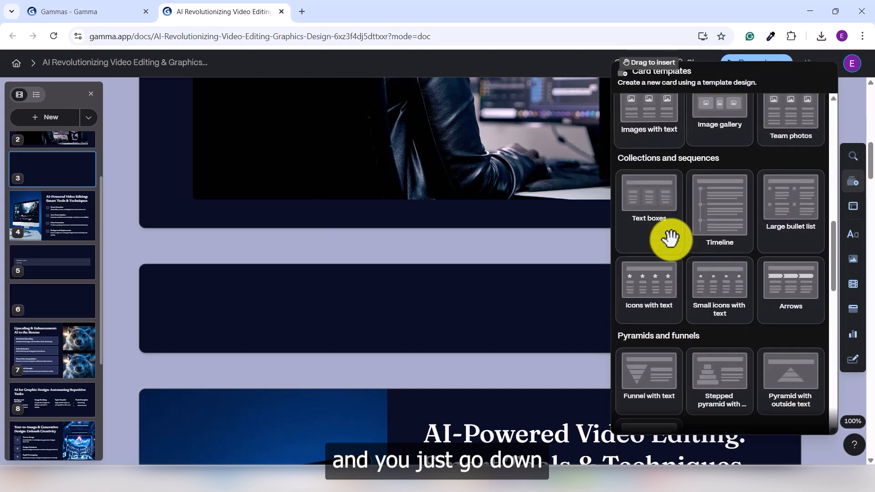
{"action": "scroll", "coordinate": [670, 238], "scroll_direction": "down", "scroll_amount": 8}
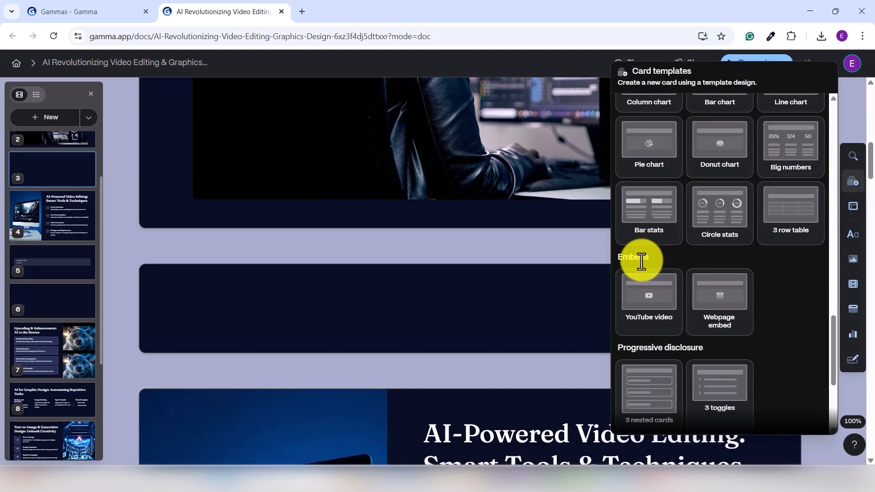
{"action": "left_click", "coordinate": [651, 300]}
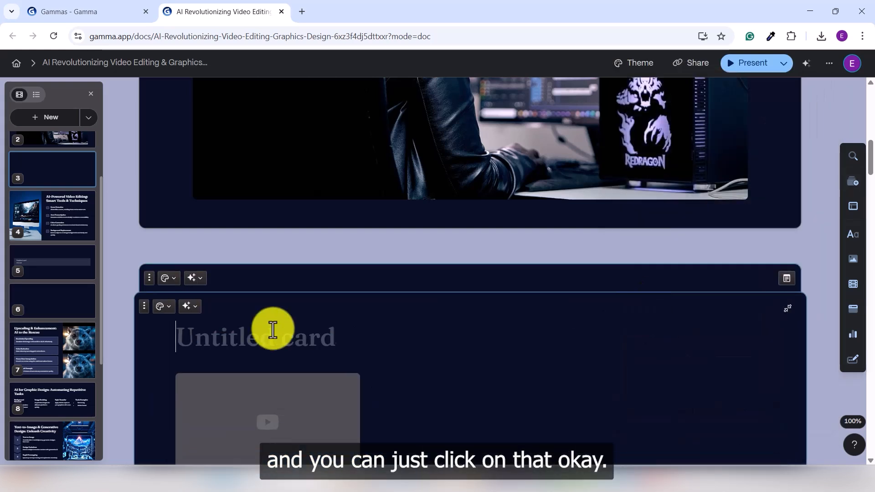
{"action": "scroll", "coordinate": [218, 339], "scroll_direction": "down", "scroll_amount": 3}
{"action": "left_click", "coordinate": [211, 286]}
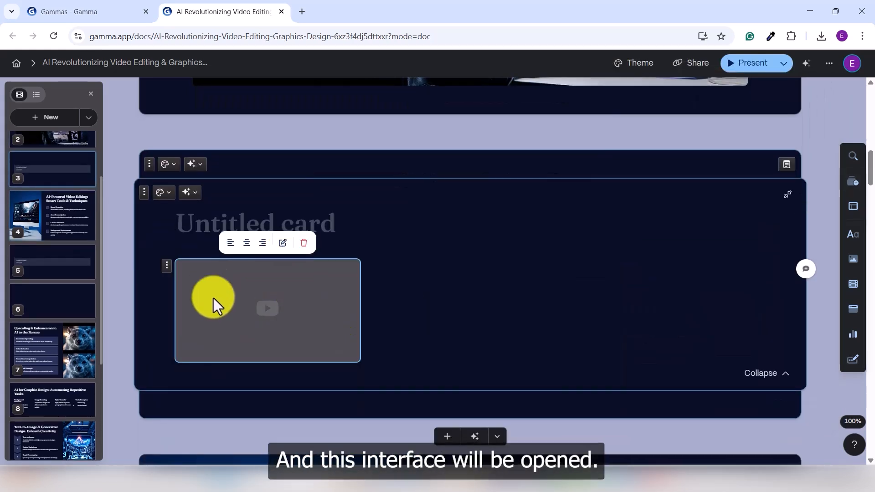
{"action": "left_click", "coordinate": [282, 244]}
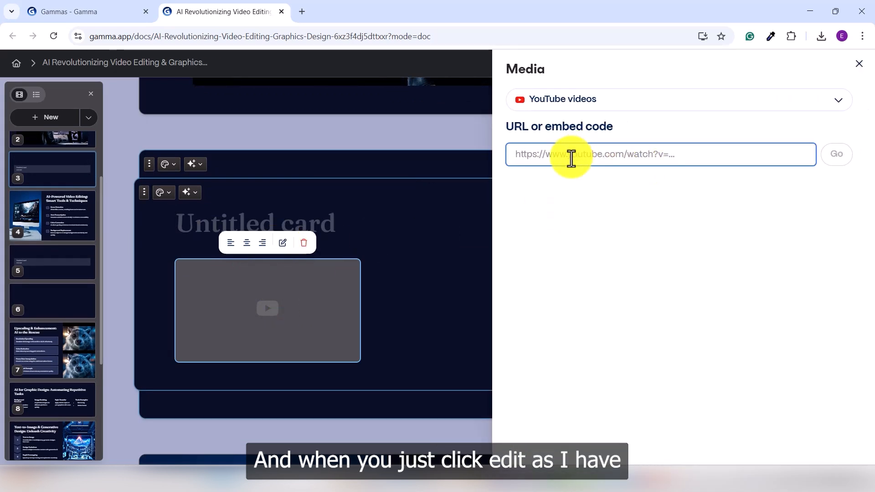
{"action": "type", "text": "https://youtu.be/t5akgsQsOSk?si=l5KzQjhdAKWxF1m1"}
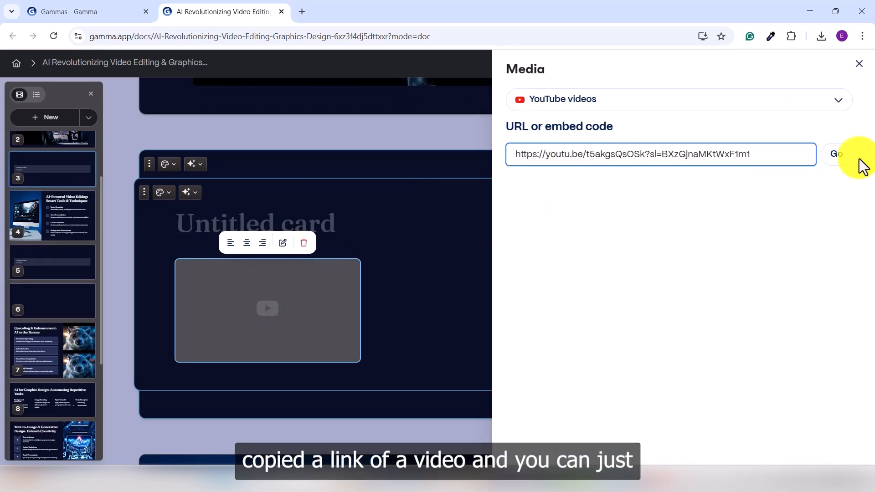
{"action": "left_click", "coordinate": [837, 154]}
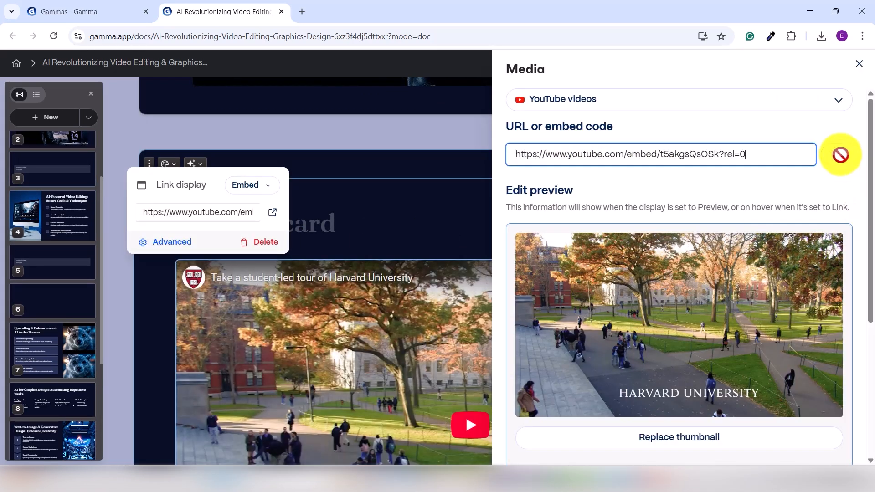
{"action": "left_click", "coordinate": [389, 223]}
Step: Test the embedded YouTube video by playing it on the card, and pause it
{"action": "scroll", "coordinate": [520, 321], "scroll_direction": "down", "scroll_amount": 3}
{"action": "scroll", "coordinate": [515, 313], "scroll_direction": "down", "scroll_amount": 1}
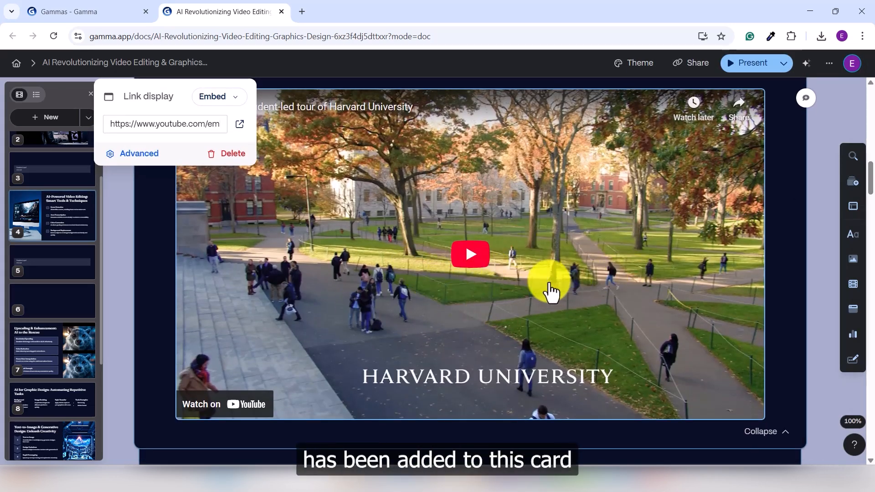
{"action": "scroll", "coordinate": [570, 291], "scroll_direction": "up", "scroll_amount": 2}
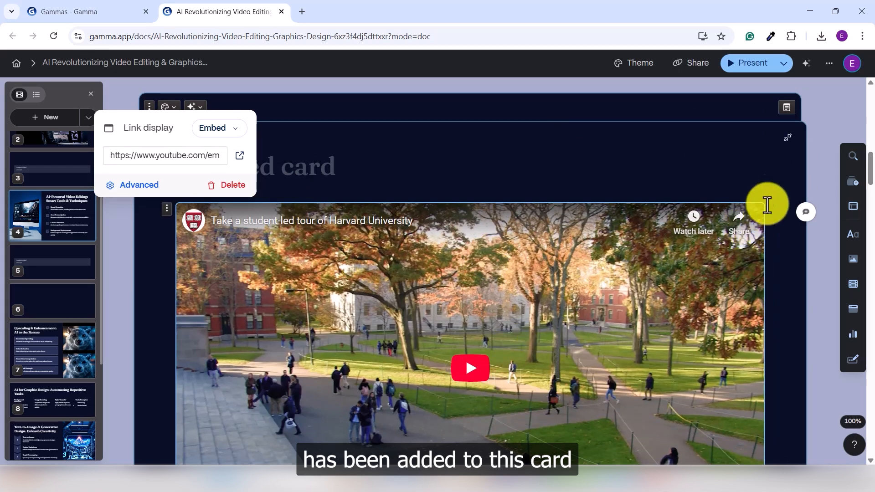
{"action": "left_click", "coordinate": [470, 368]}
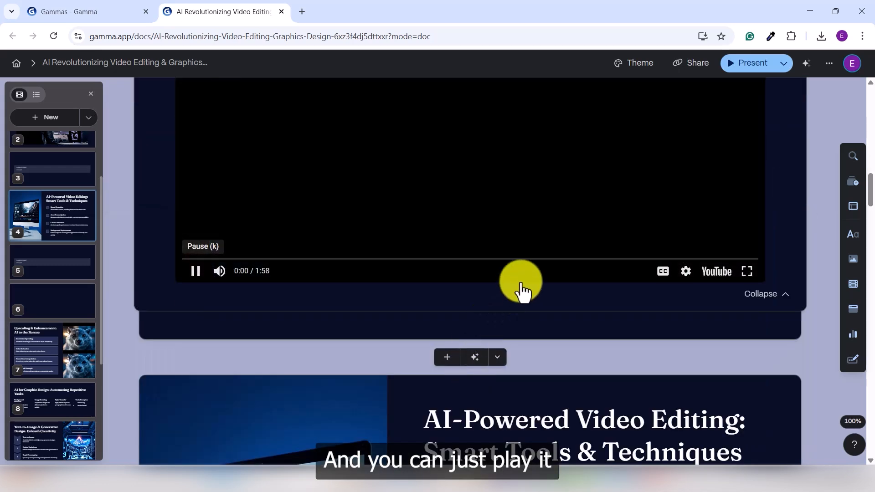
{"action": "scroll", "coordinate": [488, 225], "scroll_direction": "up", "scroll_amount": 2}
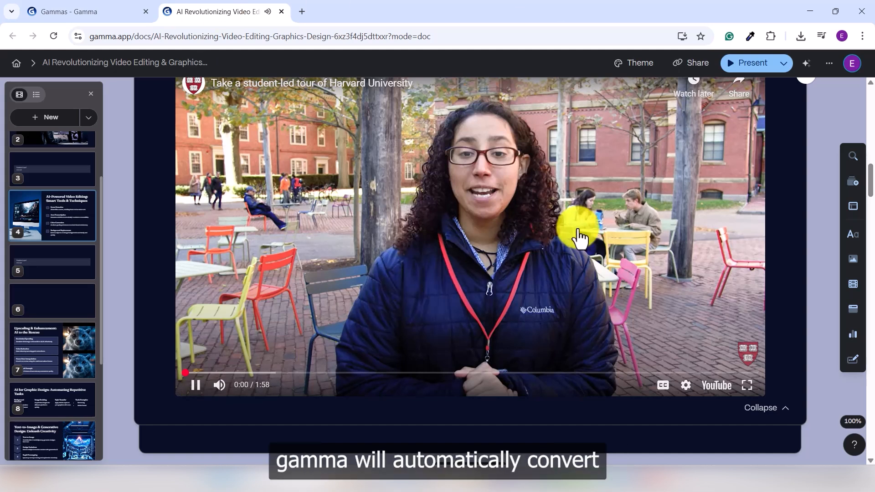
{"action": "left_click", "coordinate": [466, 229]}
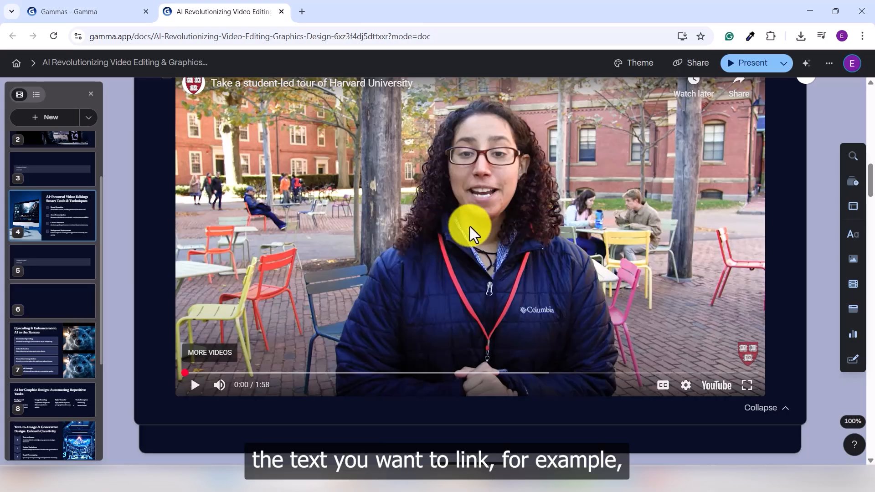
Step: Hyperlink the first card's sentence "The AI revolution transforms video editing and graphics design." to Google.com and preview the link
{"action": "scroll", "coordinate": [466, 229], "scroll_direction": "up", "scroll_amount": 6}
{"action": "scroll", "coordinate": [466, 214], "scroll_direction": "up", "scroll_amount": 10}
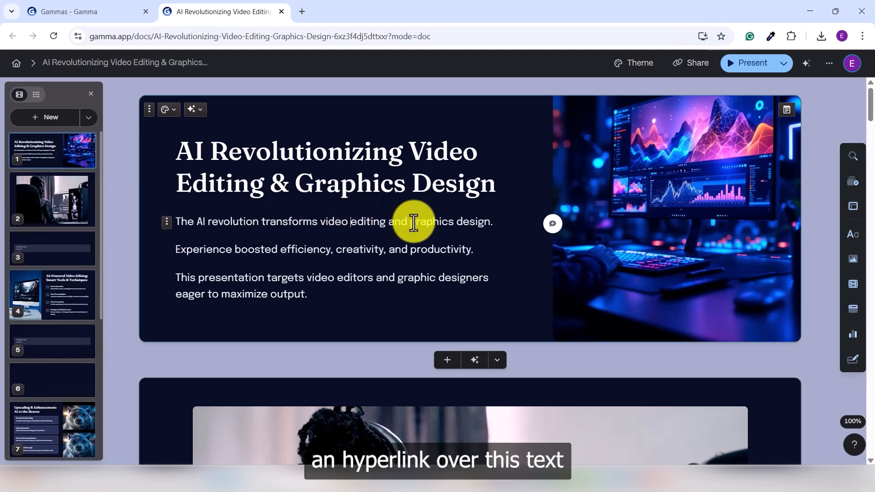
{"action": "left_click_drag", "start_coordinate": [486, 223], "coordinate": [175, 221]}
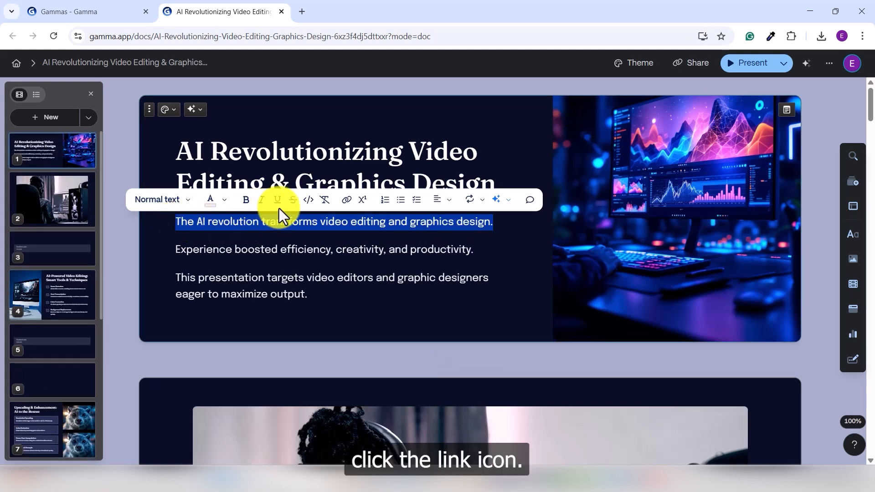
{"action": "left_click", "coordinate": [346, 201]}
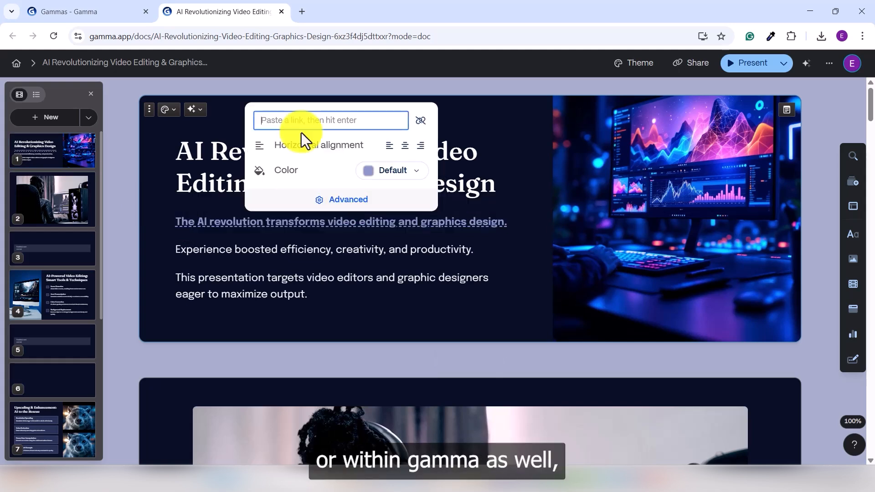
{"action": "type", "text": "Google.com"}
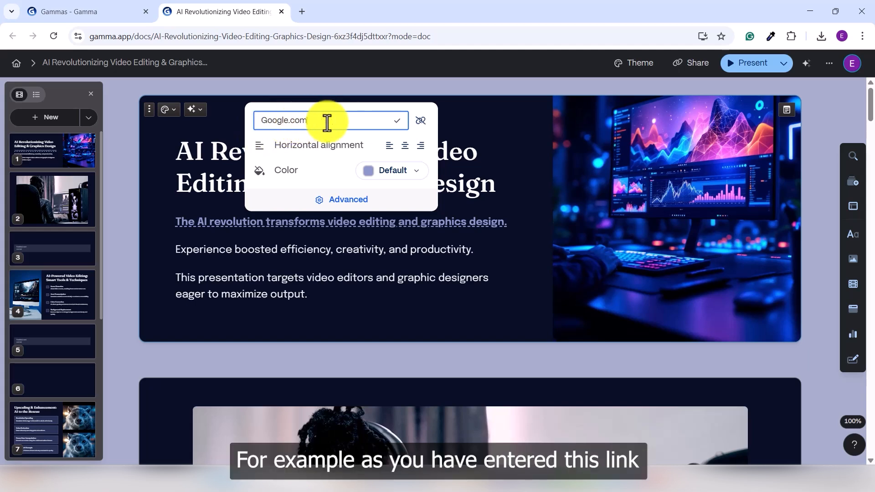
{"action": "left_click", "coordinate": [398, 124]}
{"action": "mouse_move", "coordinate": [239, 228]}
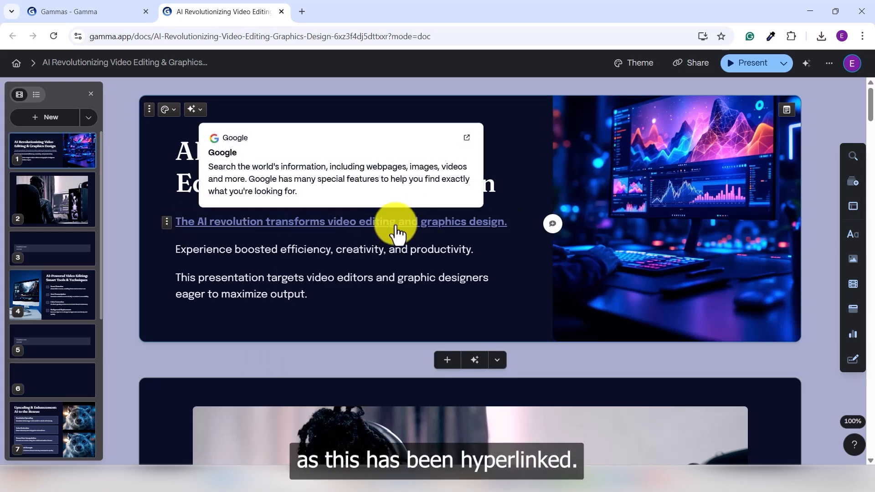
Step: Review the display options for the first card's hyperlink without choosing a different one
{"action": "left_click", "coordinate": [365, 230]}
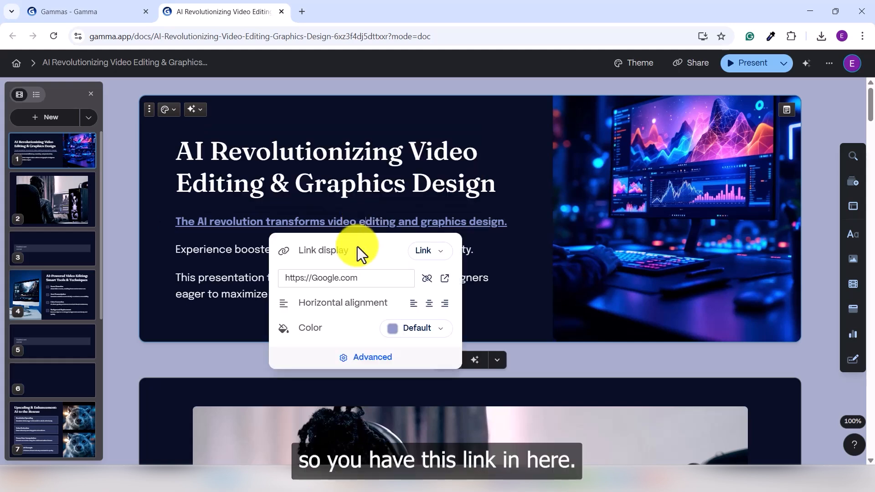
{"action": "left_click", "coordinate": [429, 251]}
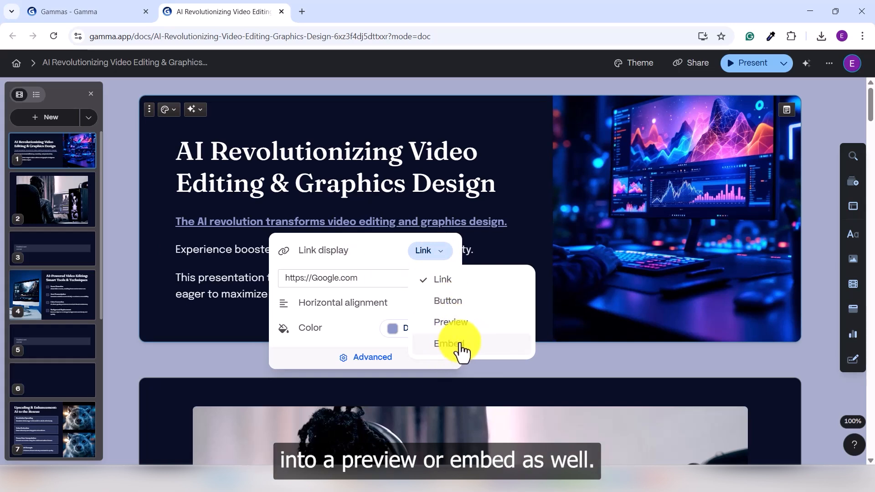
{"action": "left_click", "coordinate": [527, 186]}
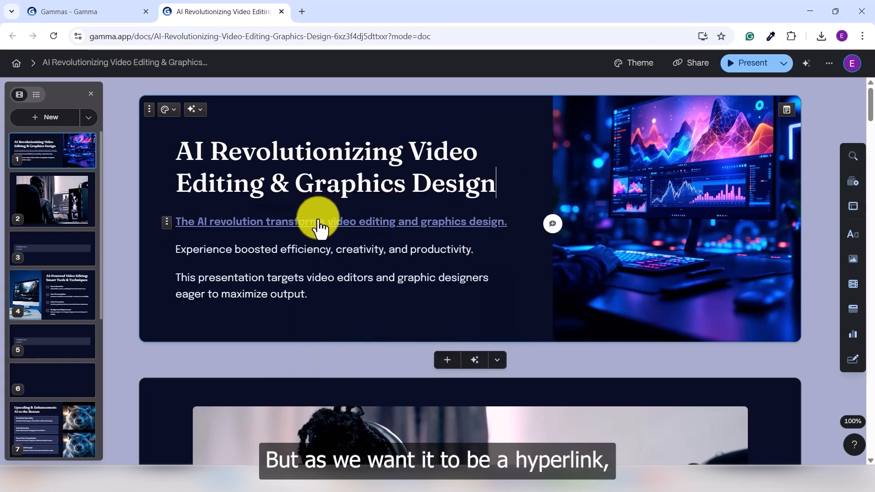
{"action": "scroll", "coordinate": [374, 252], "scroll_direction": "down", "scroll_amount": 1}
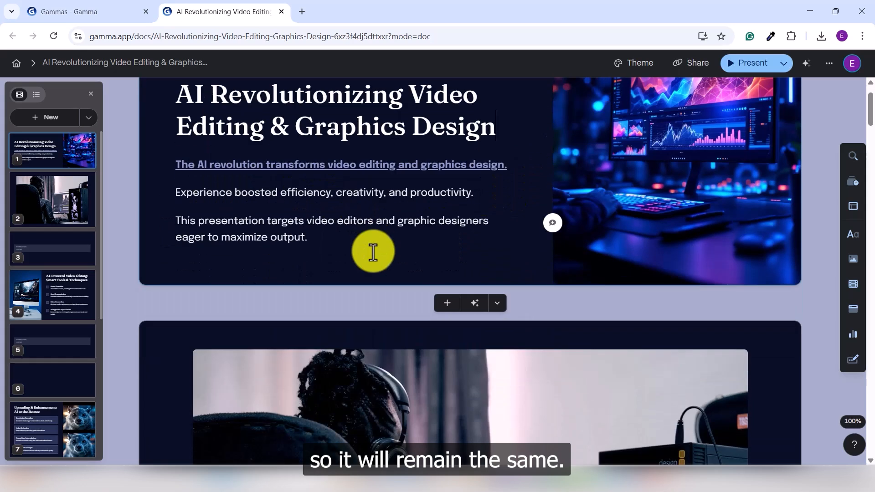
{"action": "scroll", "coordinate": [374, 251], "scroll_direction": "up", "scroll_amount": 1}
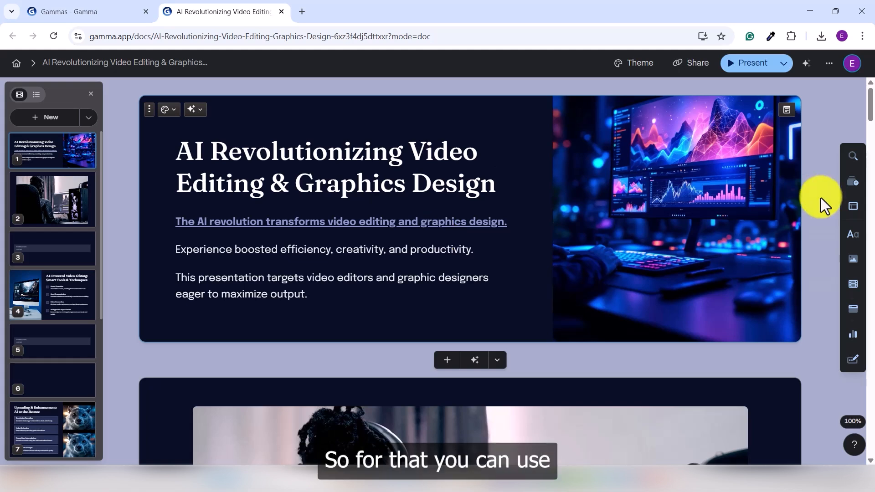
Step: Insert a button below the last paragraph of the first card and select its label text
{"action": "left_click", "coordinate": [852, 362]}
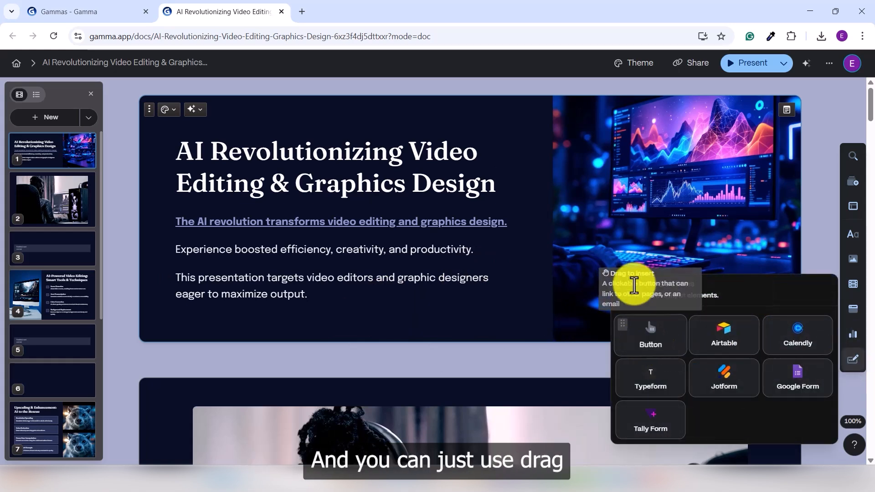
{"action": "left_click_drag", "start_coordinate": [648, 336], "coordinate": [343, 318]}
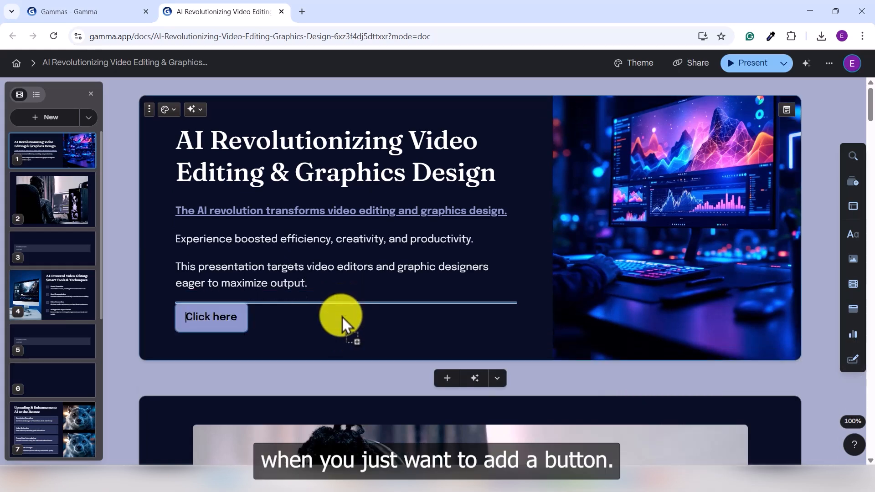
{"action": "left_click", "coordinate": [228, 332]}
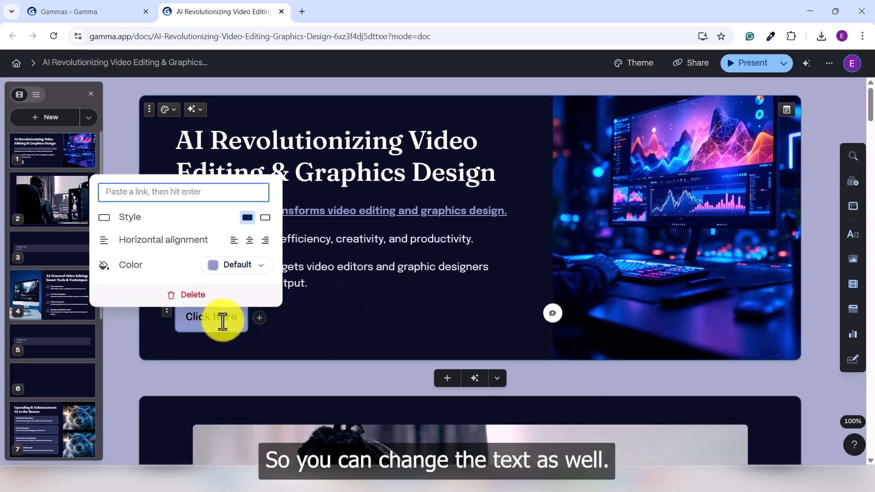
{"action": "triple_click", "coordinate": [221, 322]}
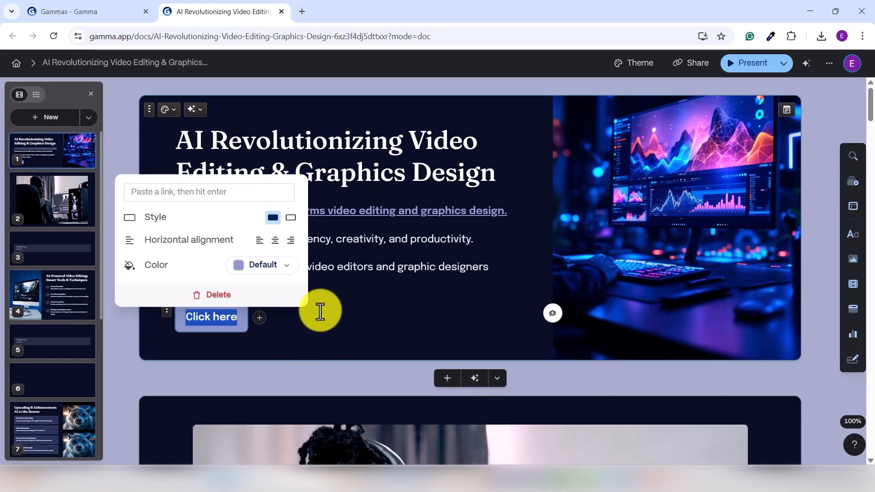
{"action": "type", "text": "Dow"}
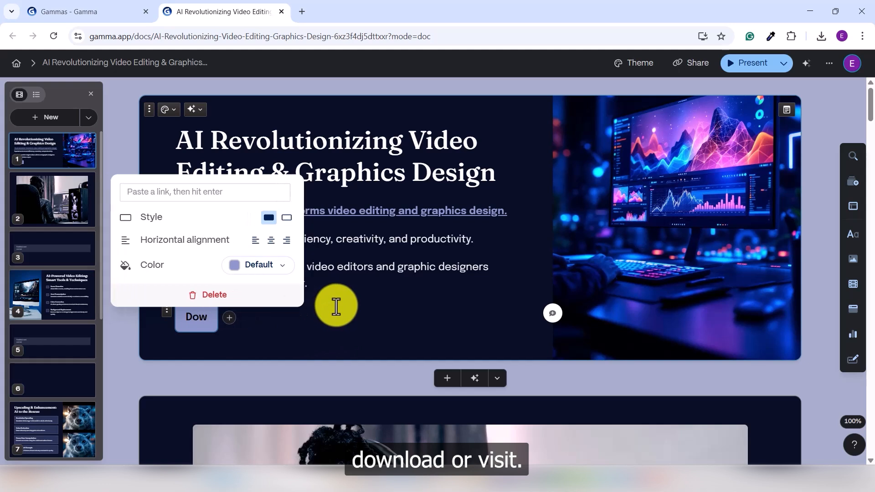
{"action": "key", "text": "BackSpace"}
{"action": "key", "text": "BackSpace"}
{"action": "key", "text": "BackSpace"}
Step: Label the button "Visit NOW" and enter Google.com as its link
{"action": "type", "text": "Visi"}
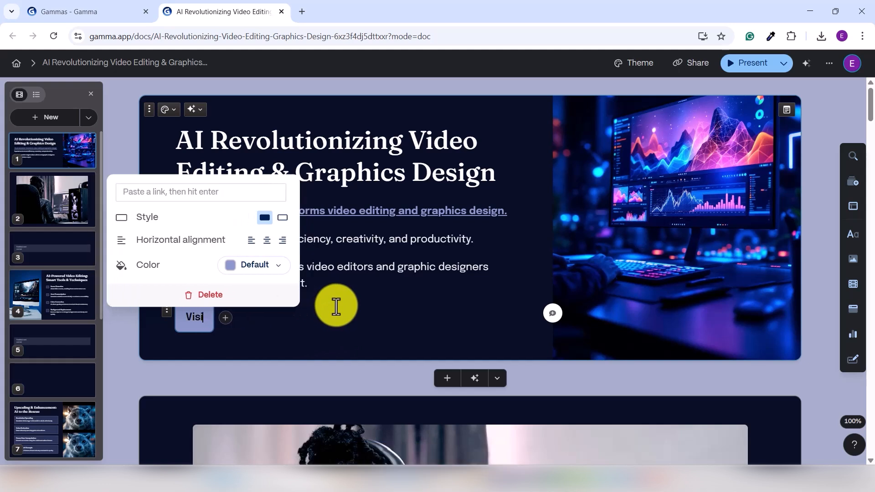
{"action": "type", "text": "t NOW"}
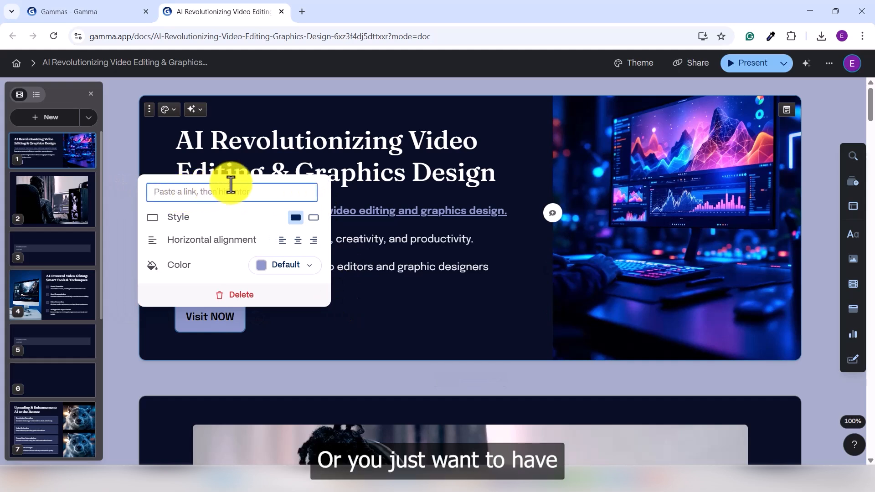
{"action": "type", "text": "Google.com"}
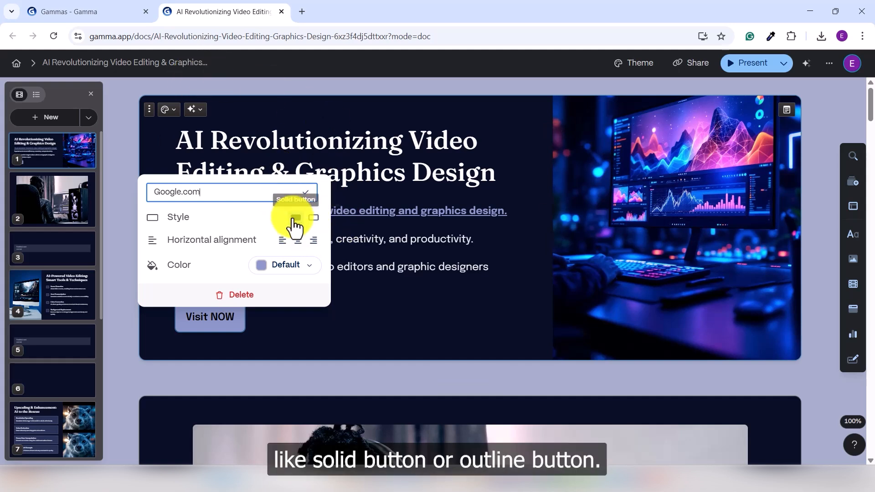
Step: Compare the outline and solid button styles, keep solid, center the button and set its color to white (#FFFFFF)
{"action": "left_click", "coordinate": [314, 219]}
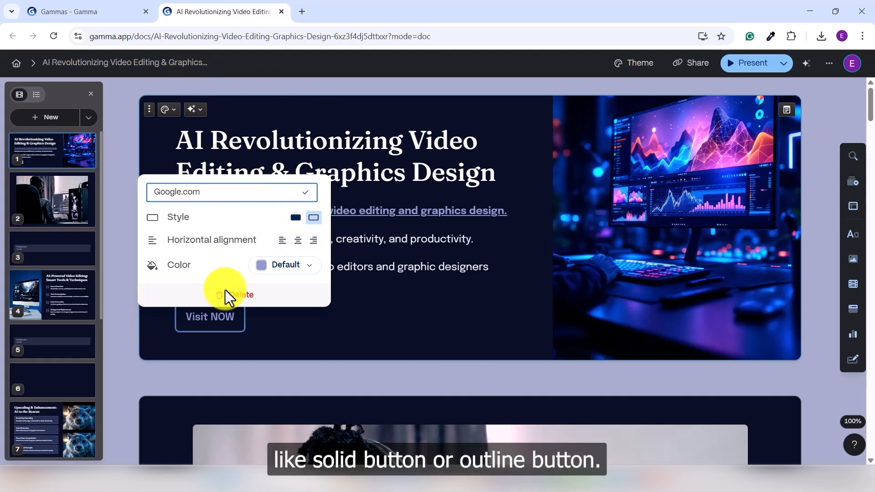
{"action": "left_click", "coordinate": [295, 218]}
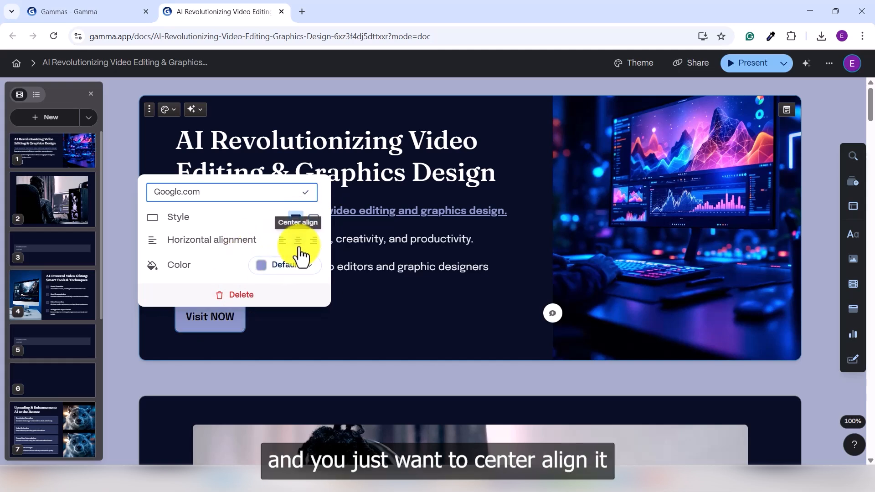
{"action": "left_click", "coordinate": [299, 241]}
{"action": "left_click", "coordinate": [410, 268]}
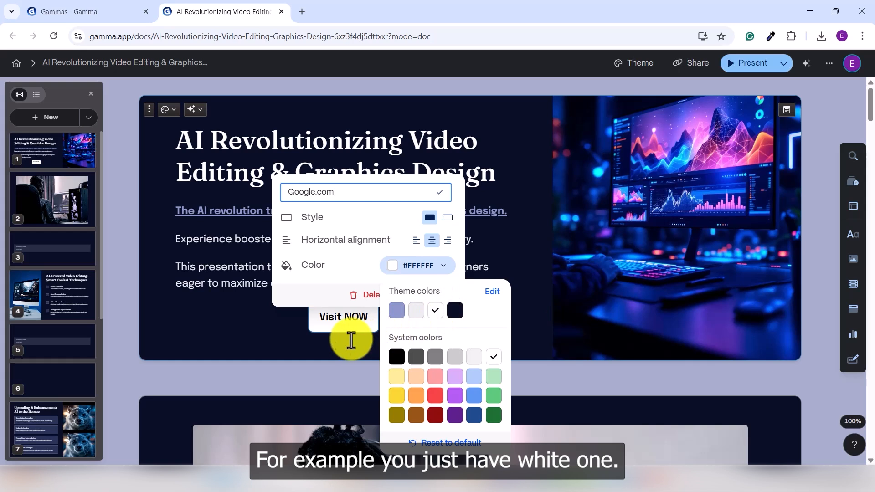
{"action": "left_click", "coordinate": [363, 348]}
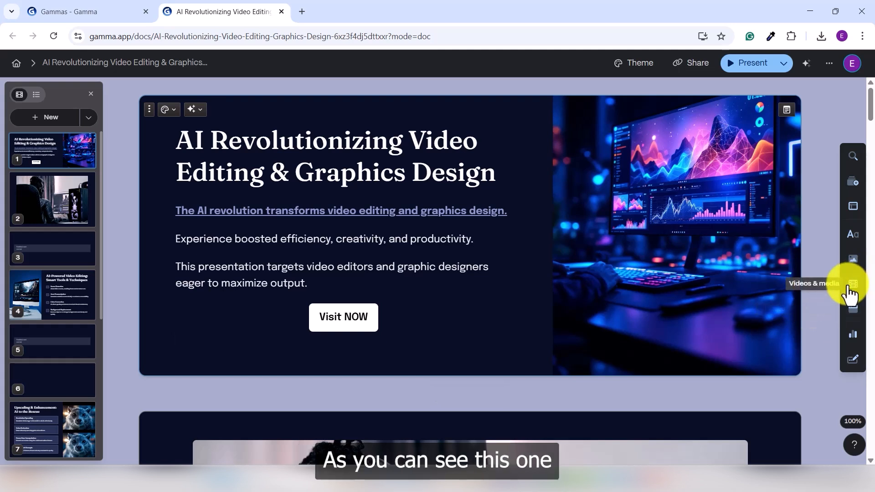
Step: Browse the chart and diagram elements and the form and button elements available for insertion
{"action": "mouse_move", "coordinate": [853, 316]}
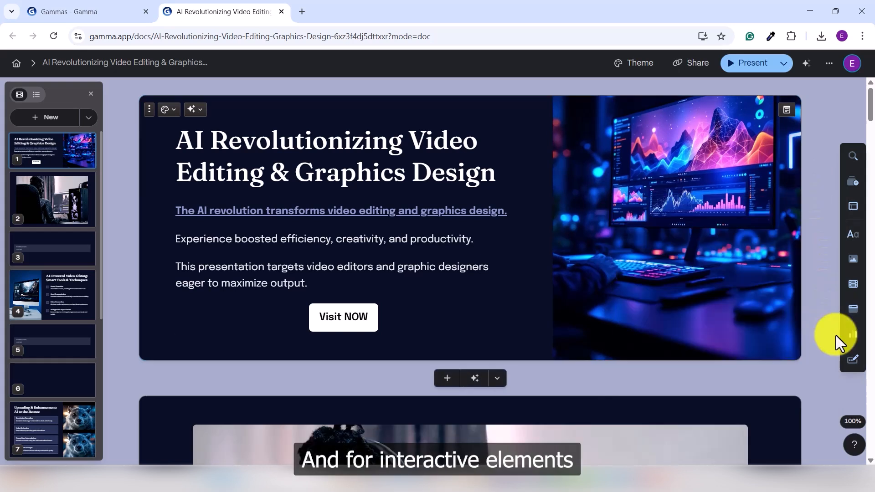
{"action": "mouse_move", "coordinate": [854, 342]}
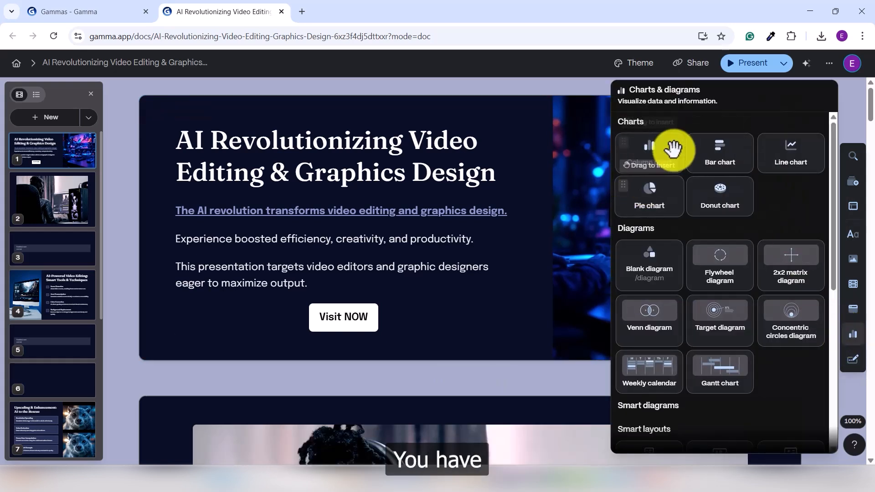
{"action": "scroll", "coordinate": [696, 292], "scroll_direction": "down", "scroll_amount": 4}
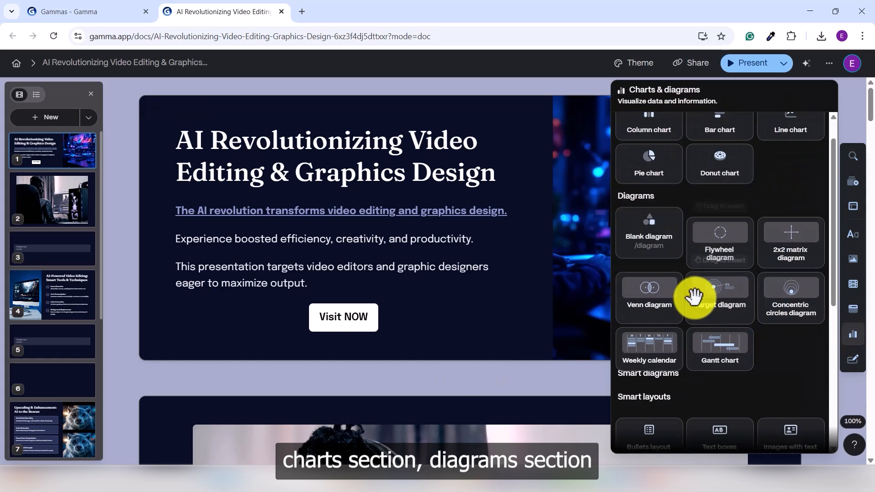
{"action": "scroll", "coordinate": [688, 264], "scroll_direction": "down", "scroll_amount": 3}
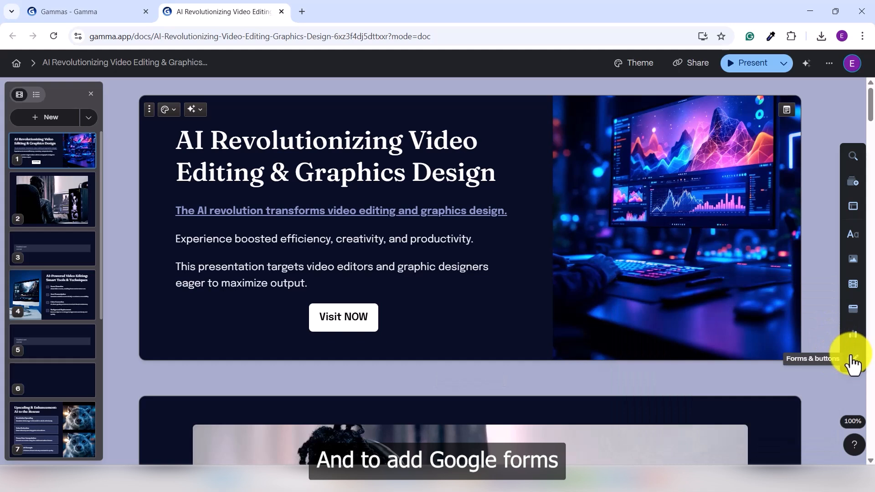
{"action": "mouse_move", "coordinate": [854, 361]}
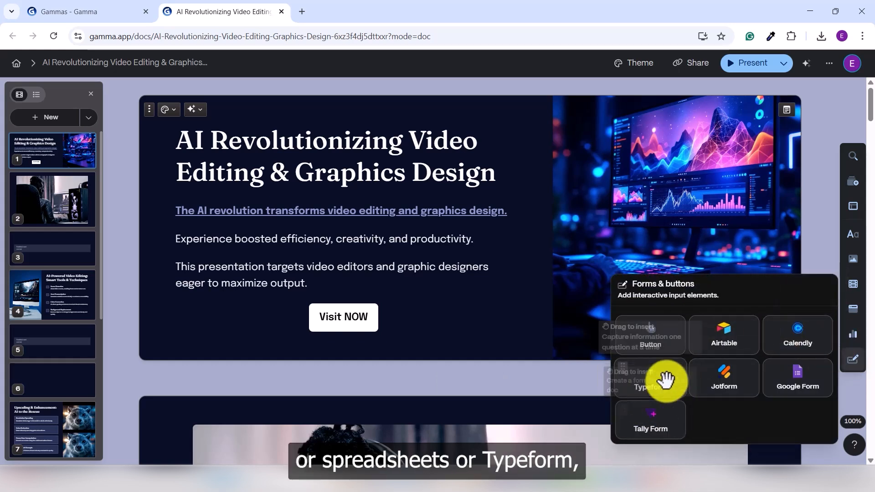